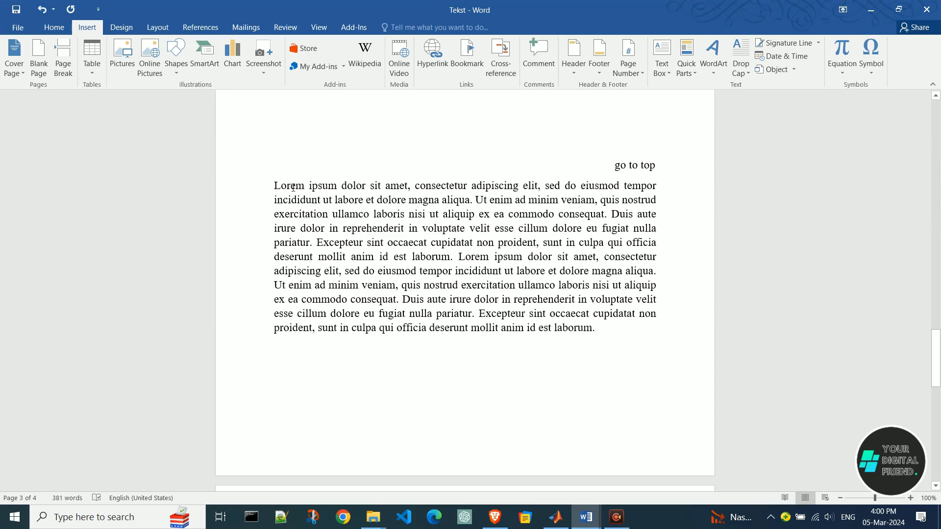
Try out the finished navigation by following a "go to top" link and the "Table" link in the first-page list.
scroll(618, 177, "up", 6)
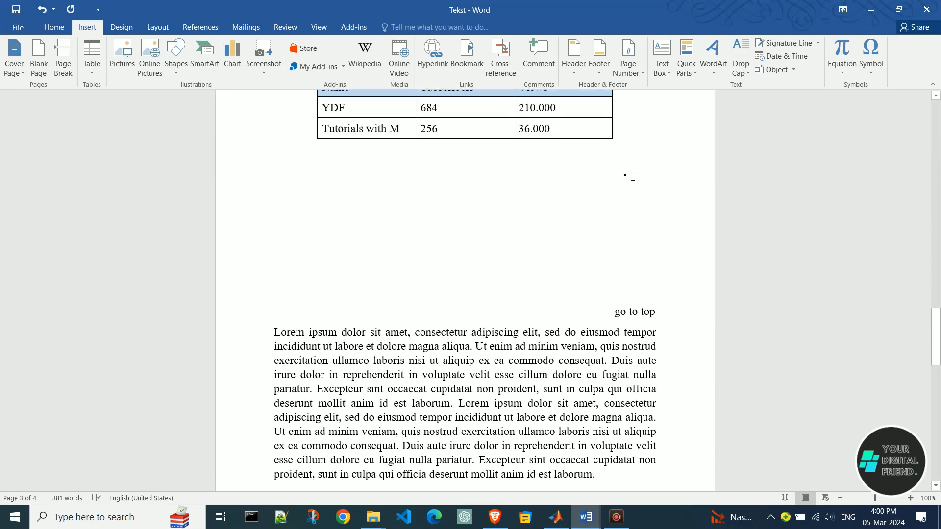
left_click(633, 219, "ctrl")
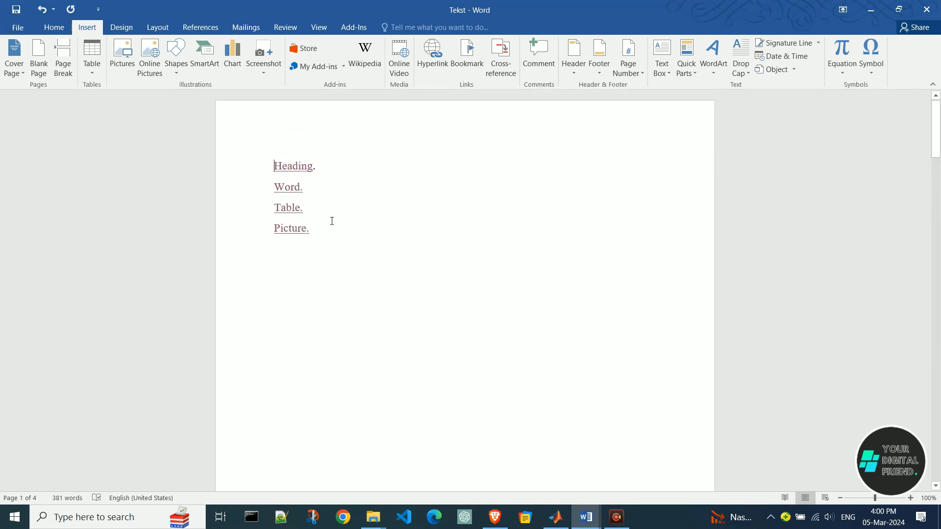
left_click(289, 210, "ctrl")
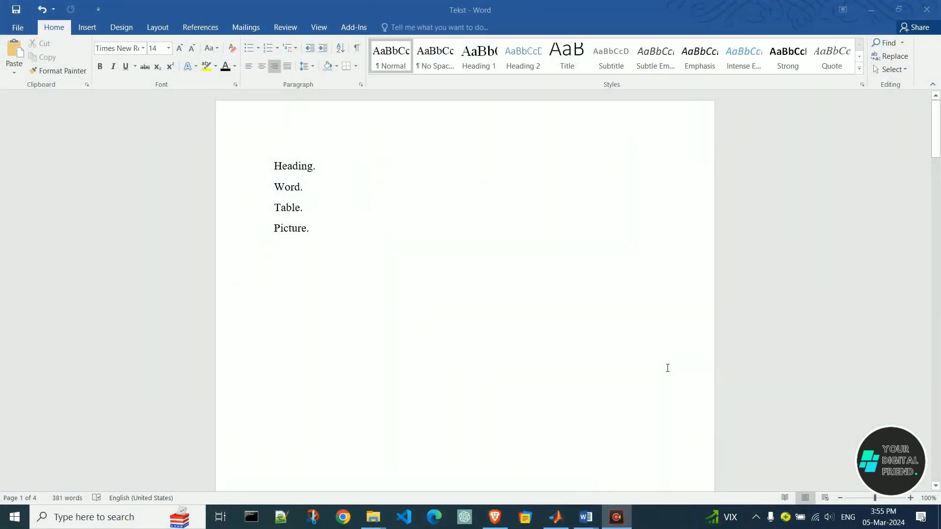
Bookmark the "My heading 1" heading on page 2 under the name My_heading1.
scroll(624, 303, "down", 14)
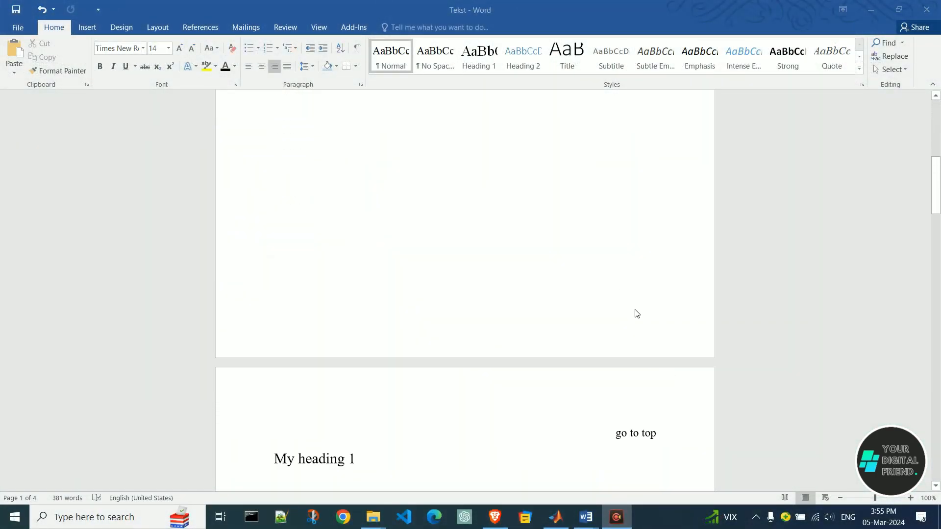
left_click_drag(937, 211, 933, 231)
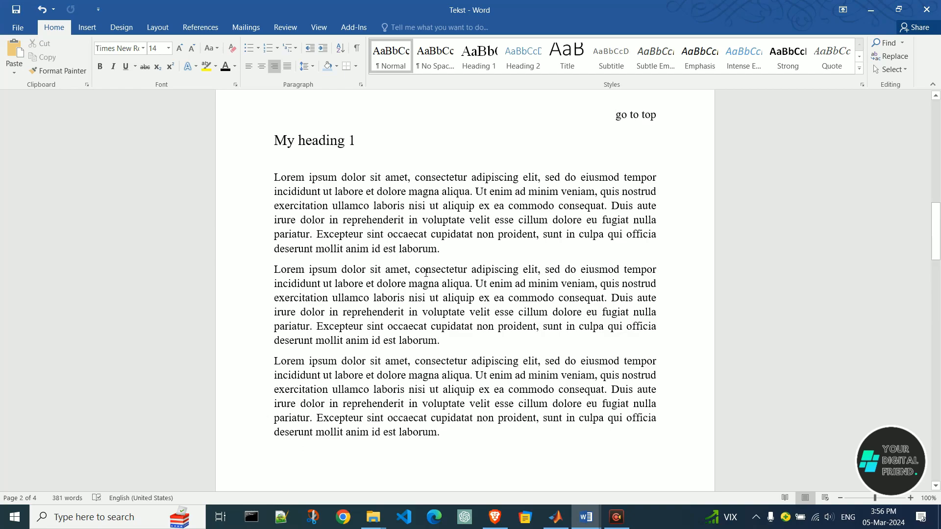
left_click_drag(279, 143, 360, 143)
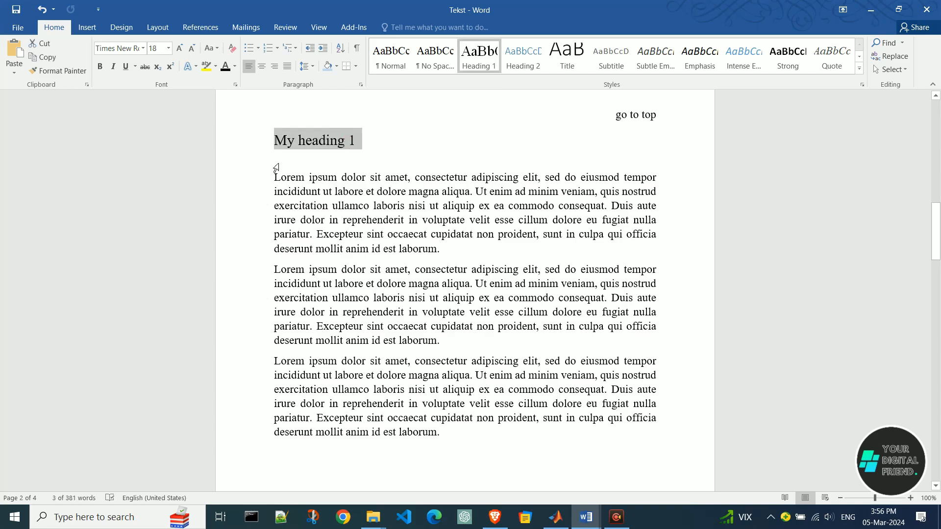
left_click(88, 27)
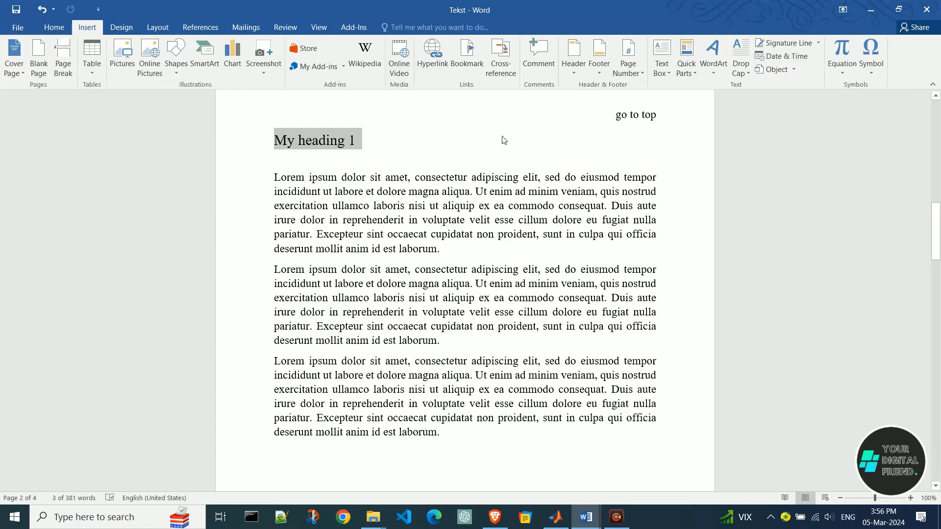
left_click(466, 59)
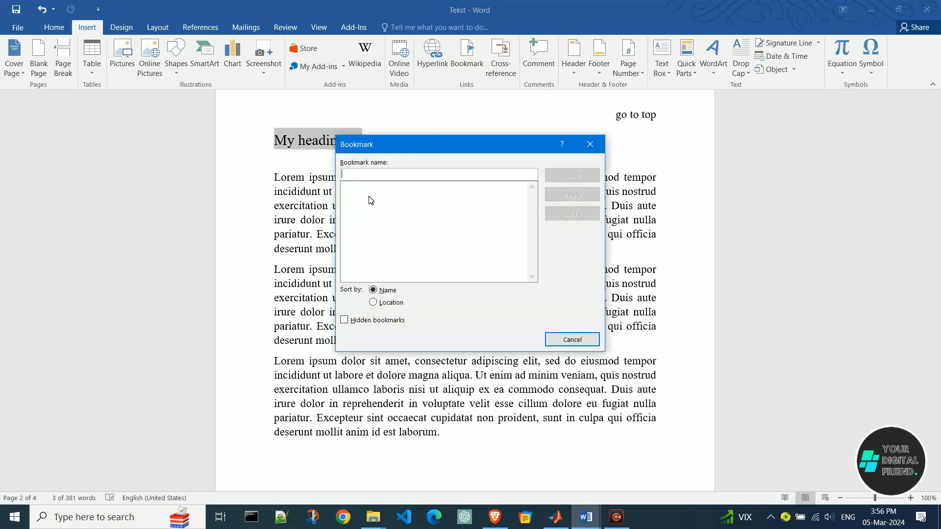
type("My")
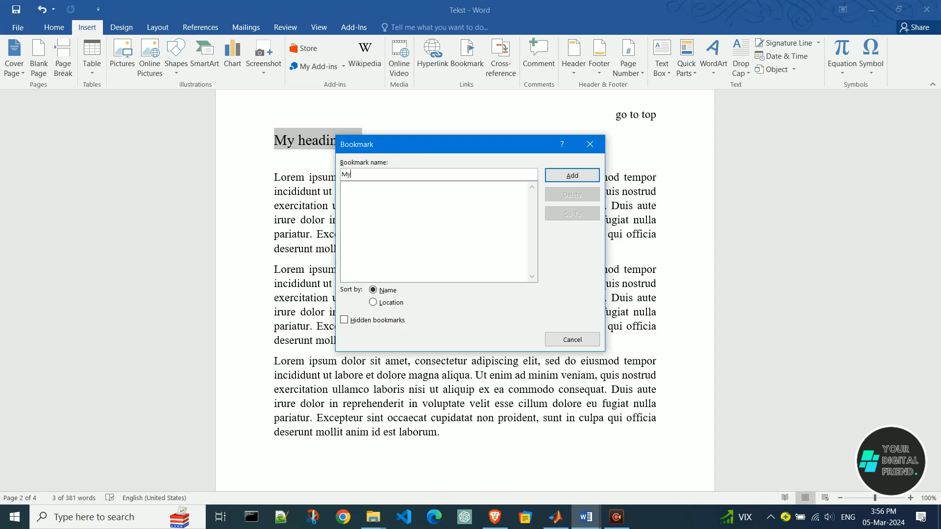
type("_headin")
type("g1")
left_click(587, 176)
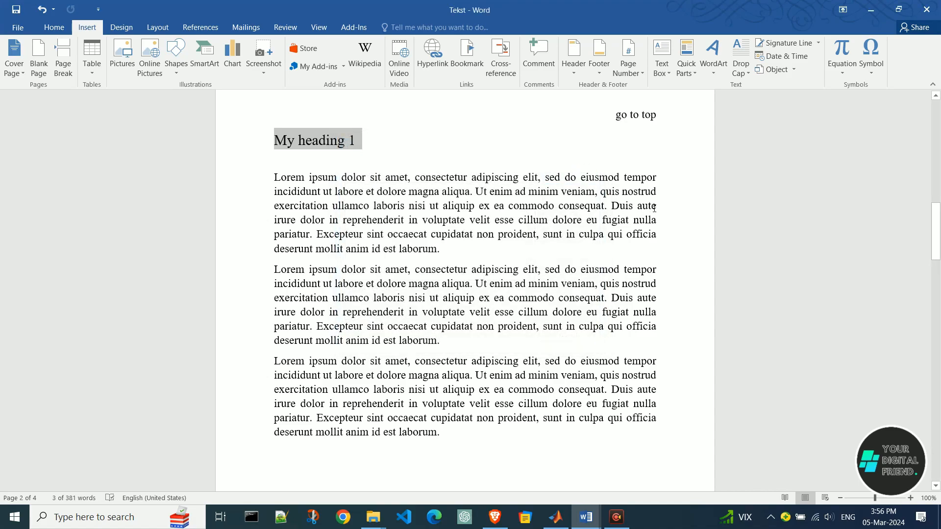
Hyperlink the word "Heading" on page 1 to the My_heading1 bookmark in this document and follow the link.
left_click_drag(936, 223, 936, 114)
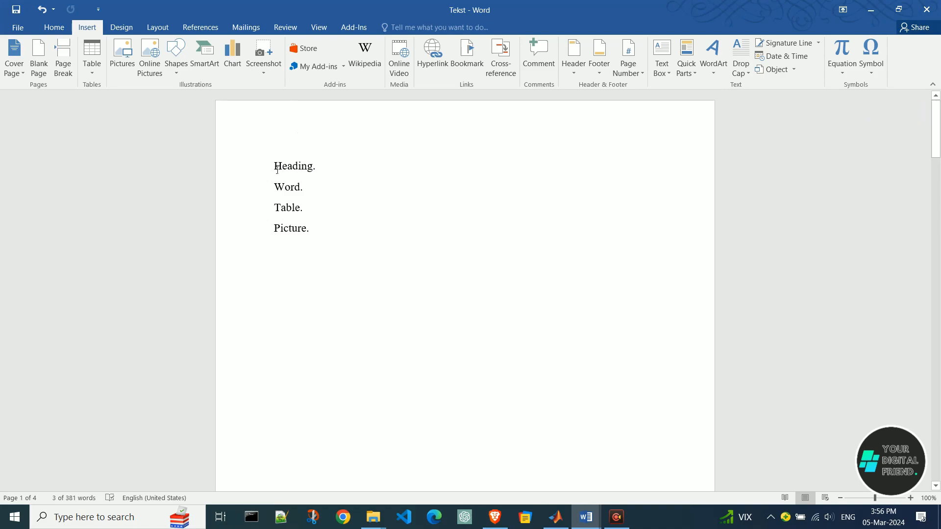
left_click_drag(277, 169, 318, 169)
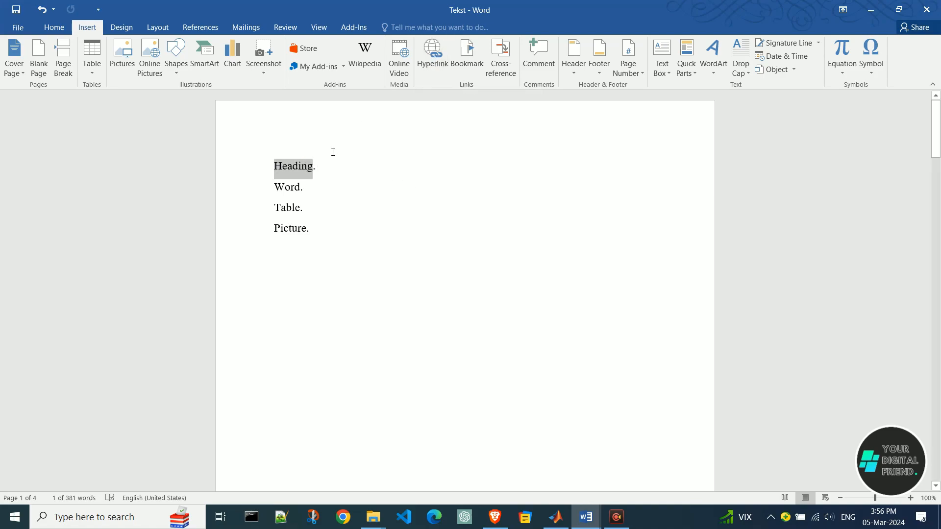
right_click(304, 171)
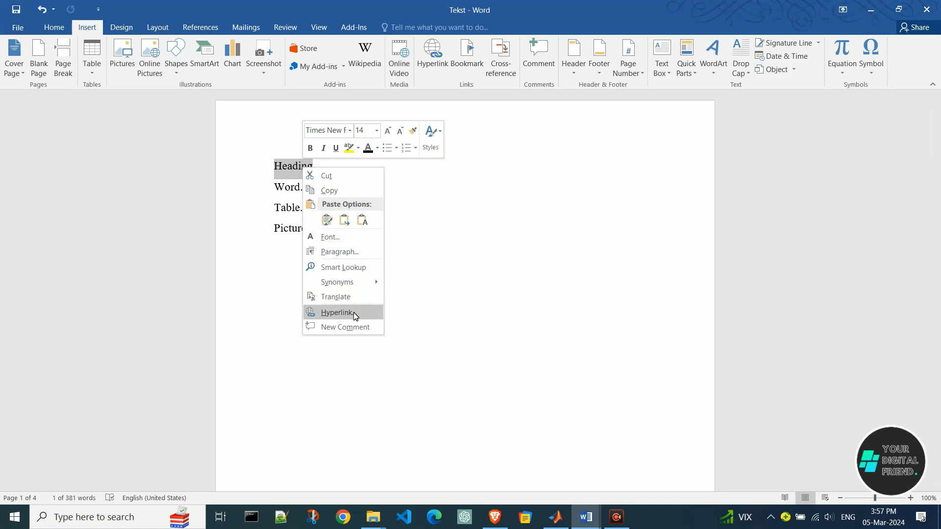
left_click(338, 312)
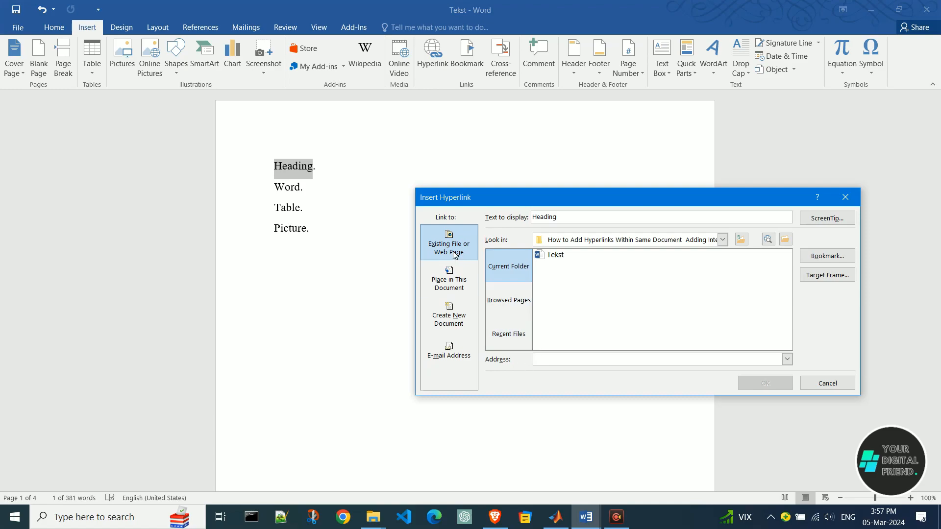
left_click(453, 289)
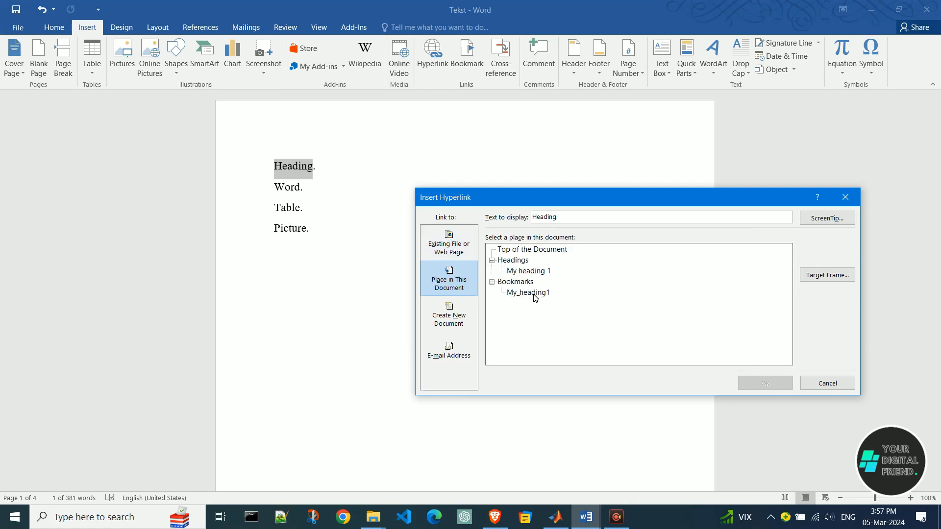
left_click(536, 272)
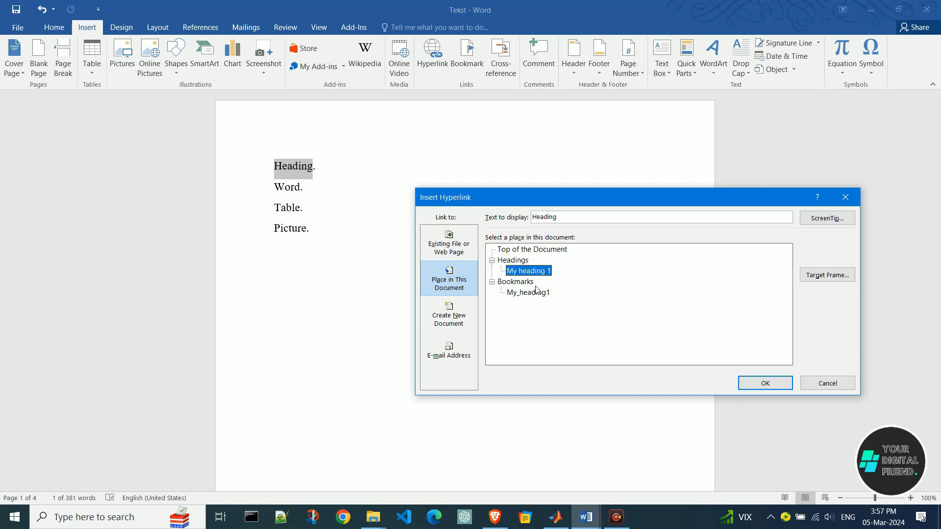
left_click(536, 293)
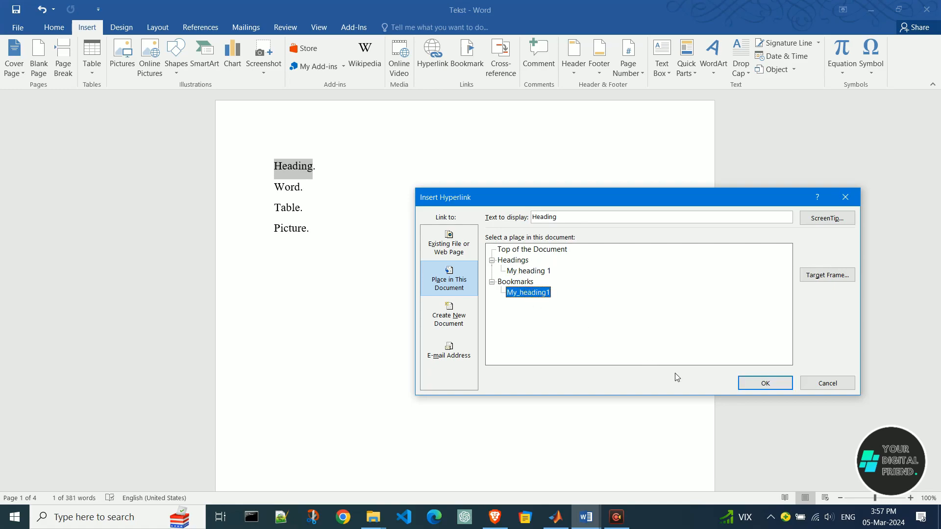
left_click(772, 387)
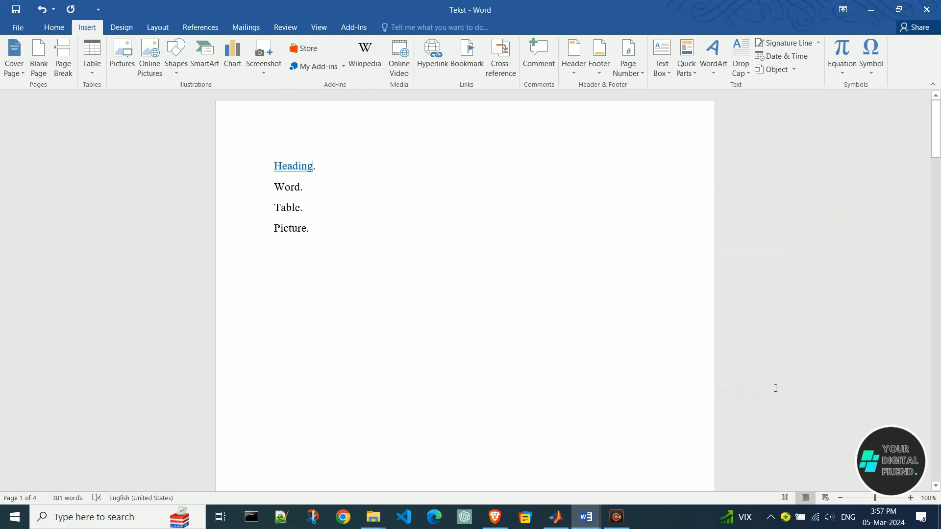
left_click(307, 170, "ctrl")
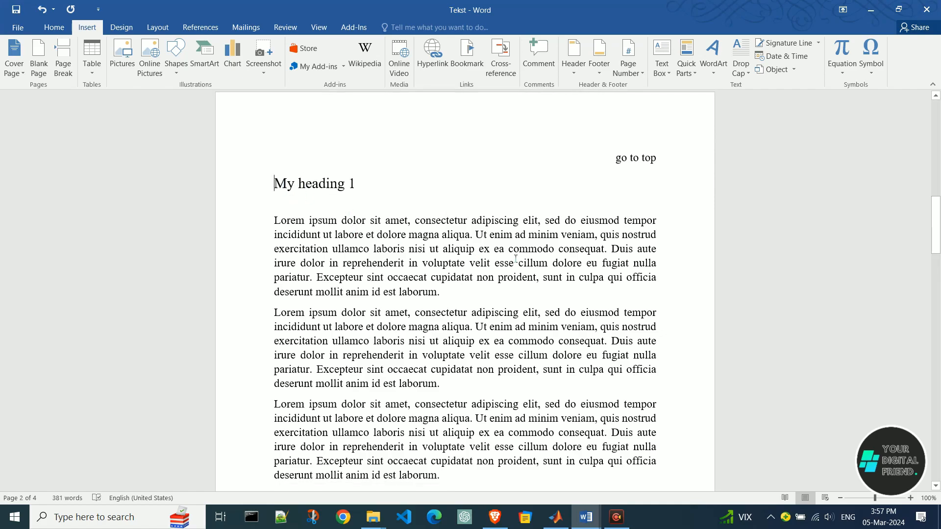
Hyperlink the "go to top" text above "My heading 1" to Top of the Document and follow the link.
left_click(629, 164)
left_click_drag(620, 163, 656, 164)
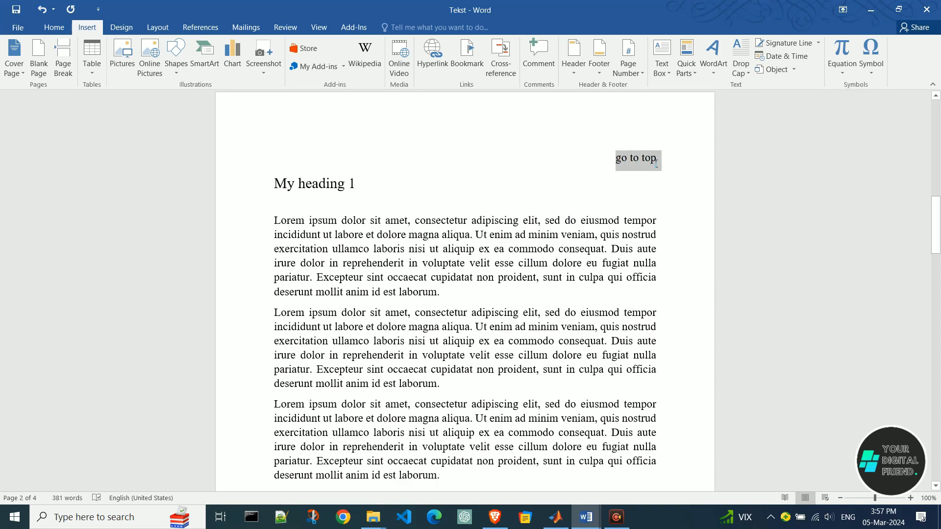
right_click(655, 162)
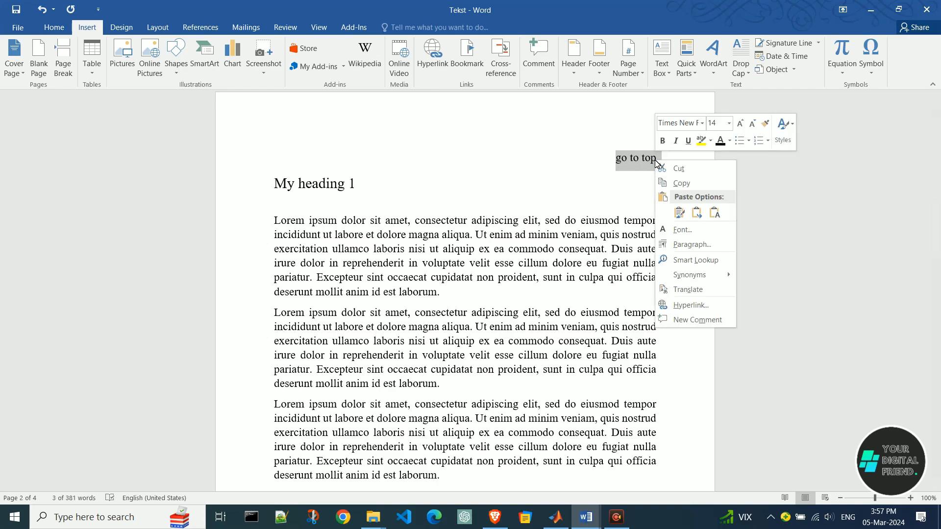
left_click(711, 308)
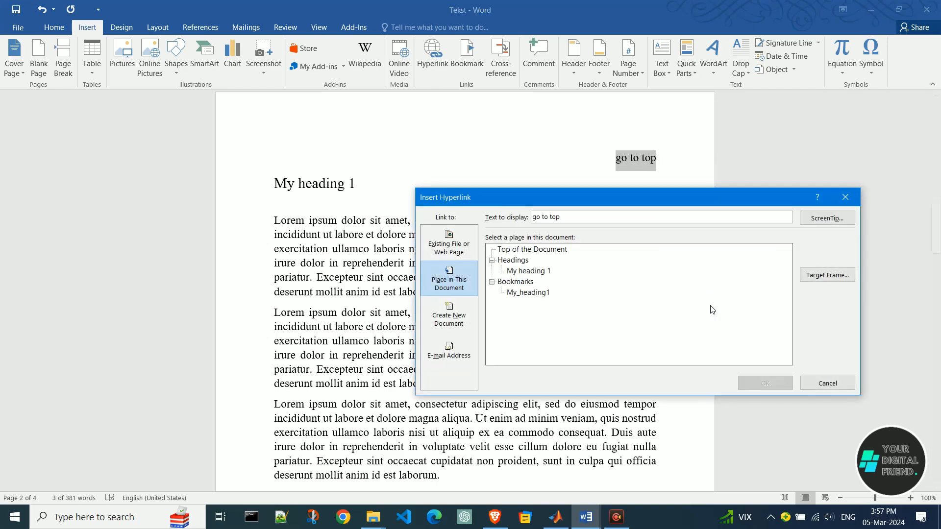
left_click(513, 251)
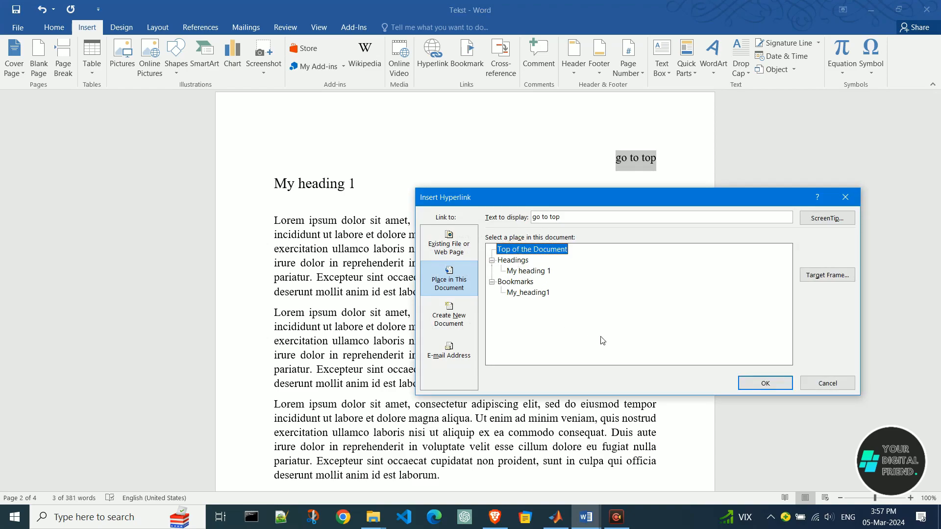
left_click(773, 387)
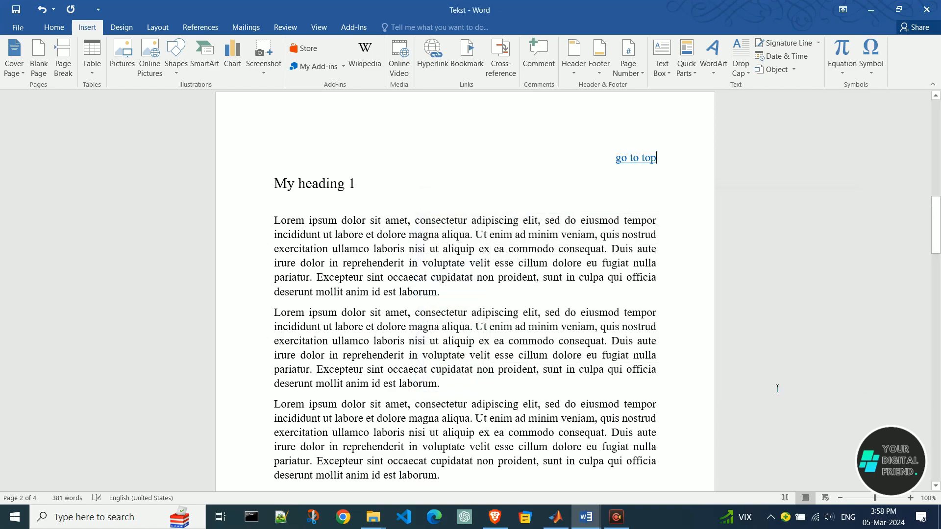
left_click(645, 161, "ctrl")
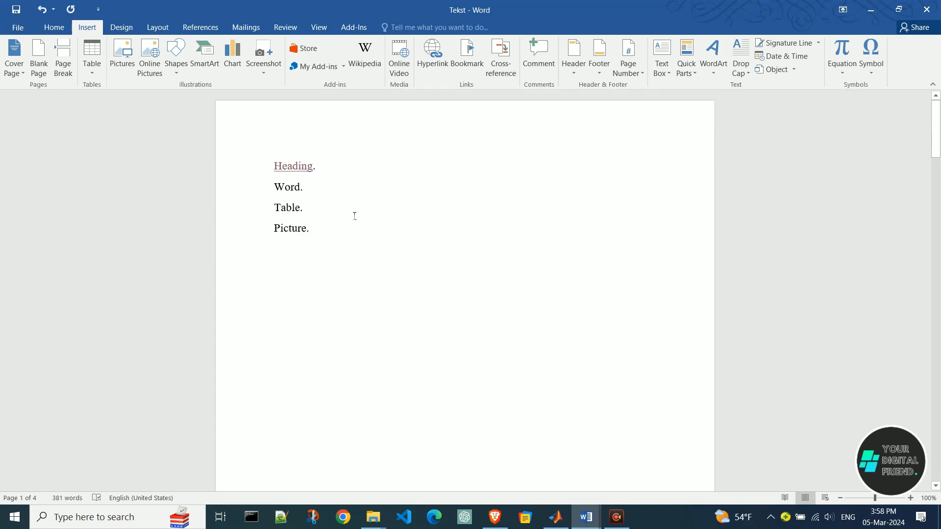
Bookmark the words "Lorem ipsum" at the start of the page 3 paragraph under the name lorem_ipsum.
left_click_drag(282, 192, 307, 194)
left_click(361, 269)
left_click_drag(937, 136, 921, 369)
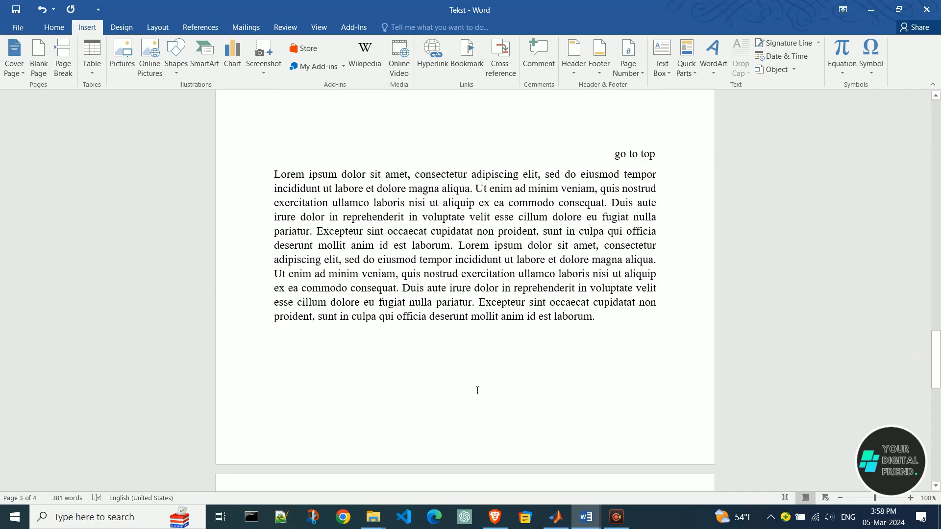
left_click_drag(278, 177, 334, 176)
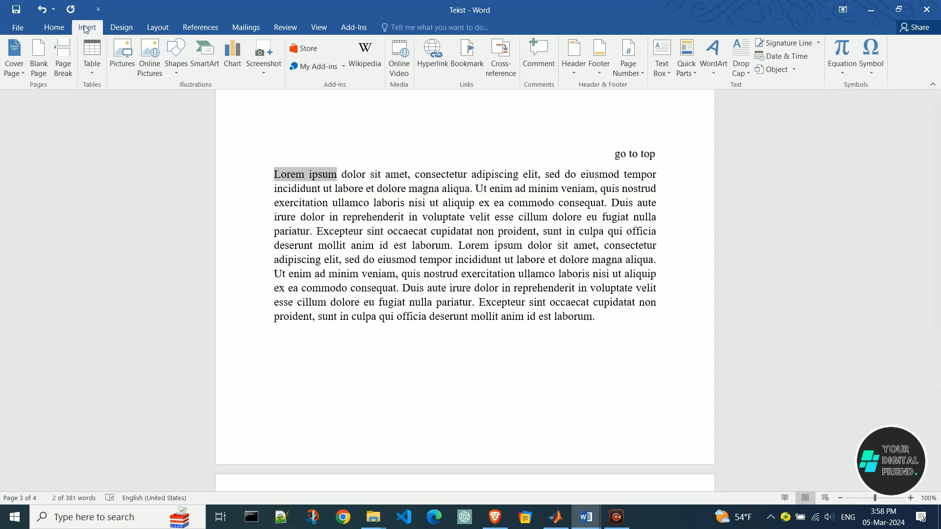
left_click(467, 60)
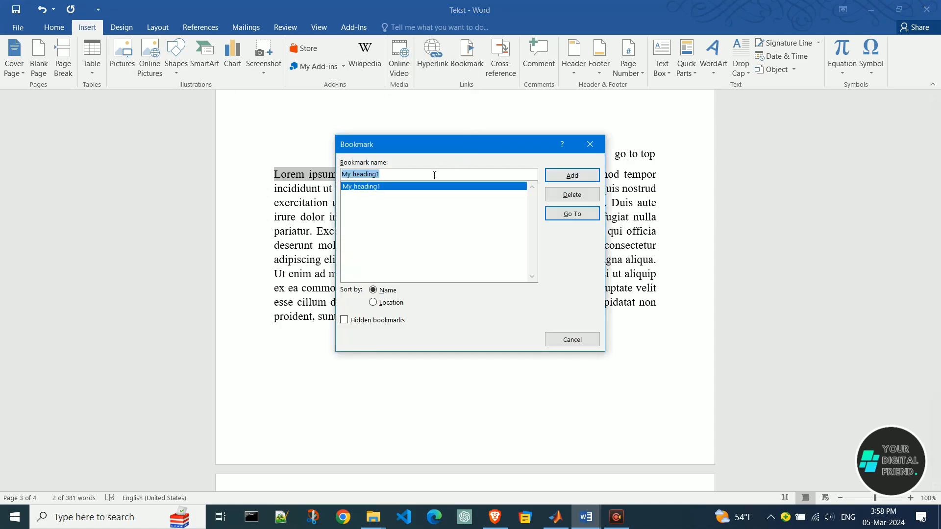
type("lorem_")
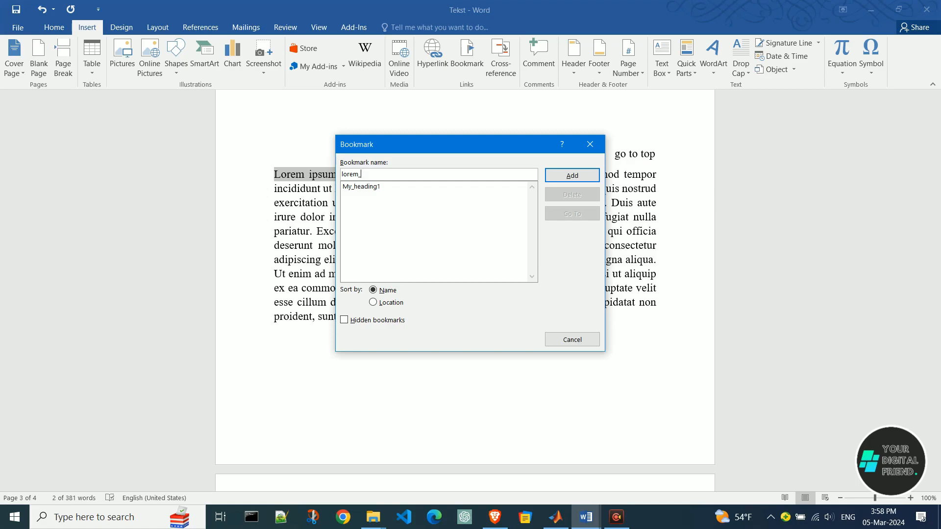
type("ipsum")
left_click(579, 177)
Hyperlink the "Word." entry in the page 1 list to the lorem_ipsum bookmark.
scroll(582, 182, "up", 3)
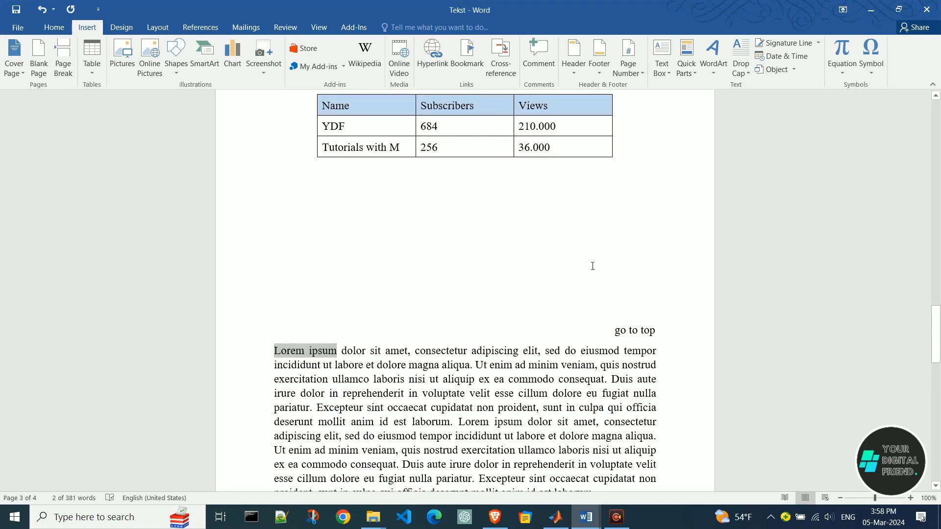
scroll(598, 317, "up", 3)
scroll(642, 206, "up", 7)
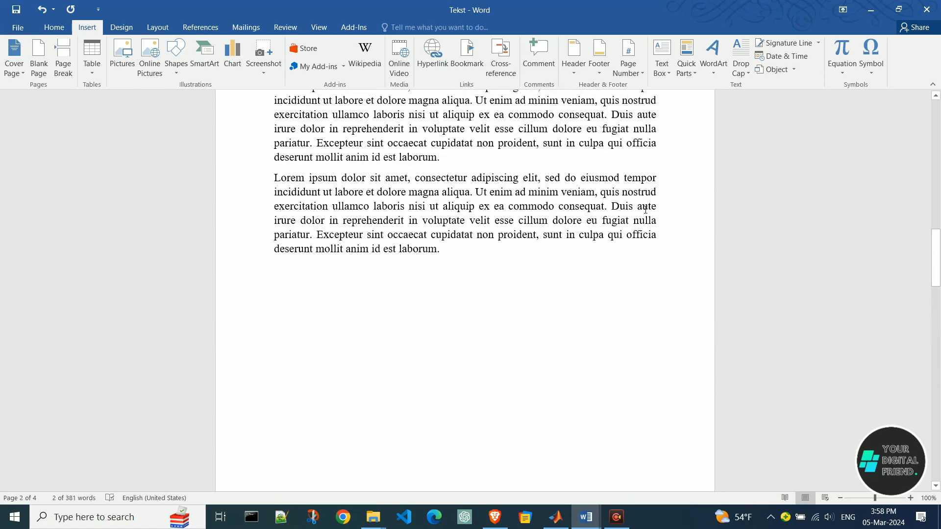
left_click_drag(937, 254, 936, 127)
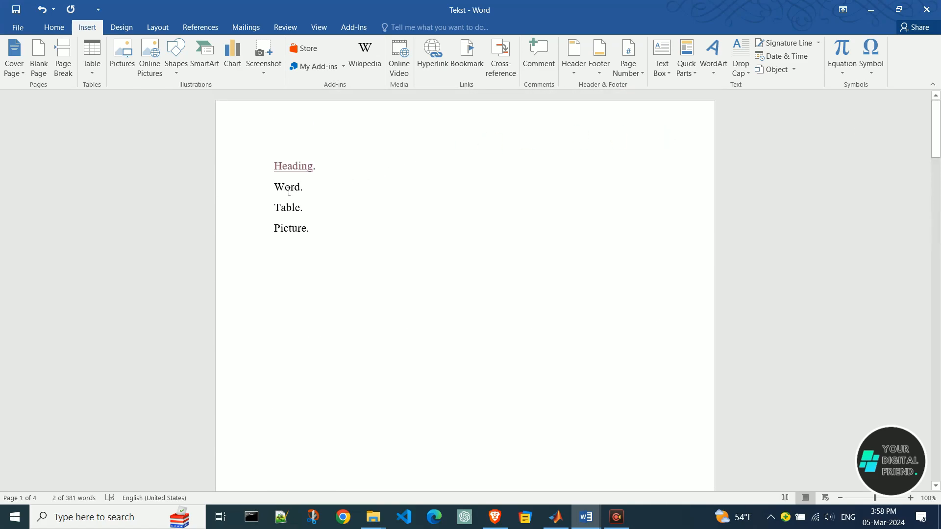
left_click_drag(282, 190, 307, 190)
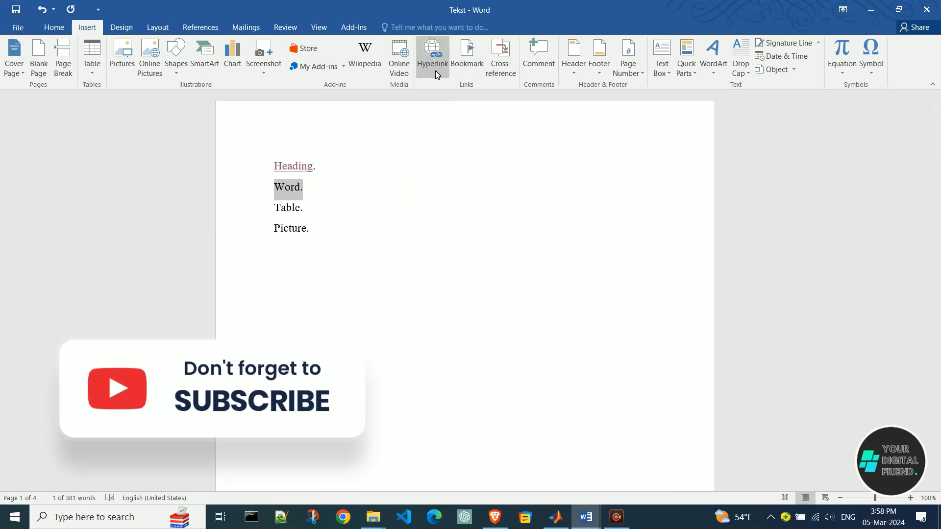
left_click(435, 71)
left_click(529, 293)
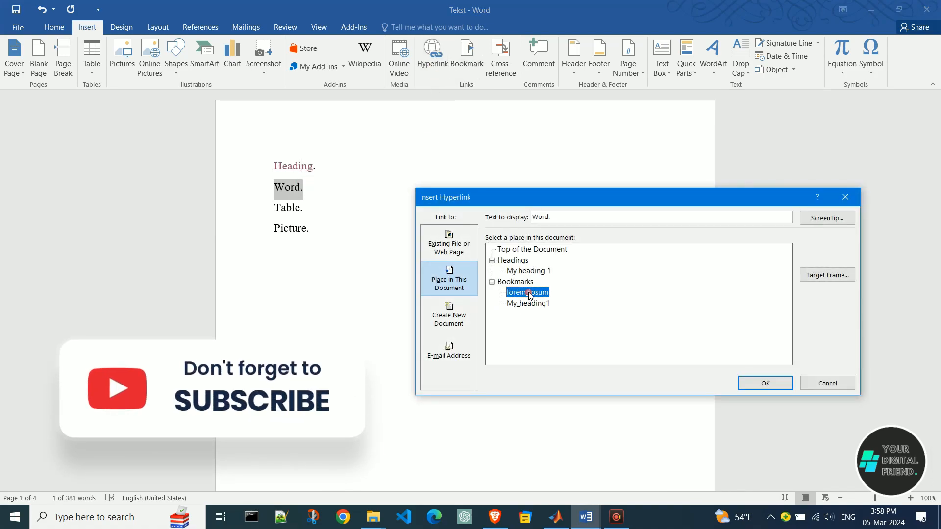
left_click(763, 382)
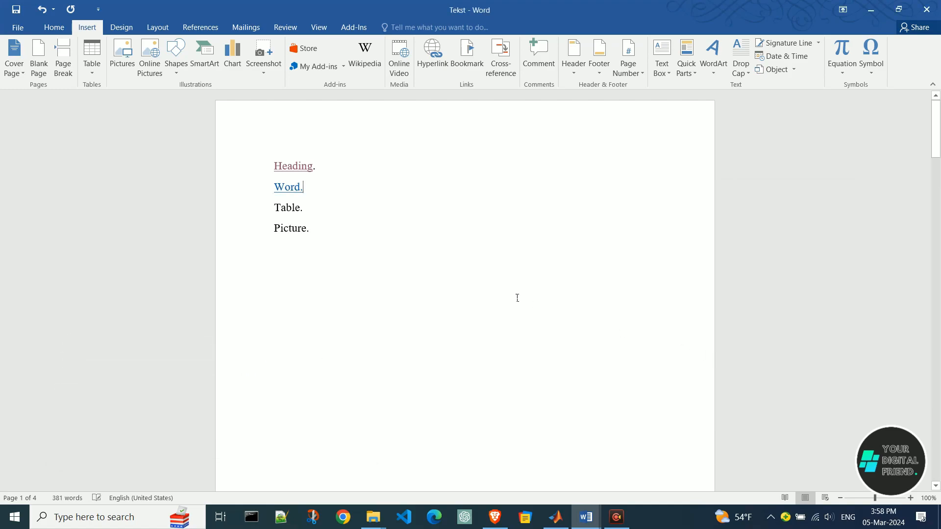
Follow the "Word." link on page 1 and bookmark "Table 1" in the table's caption under the name table1.
left_click(297, 188, "ctrl")
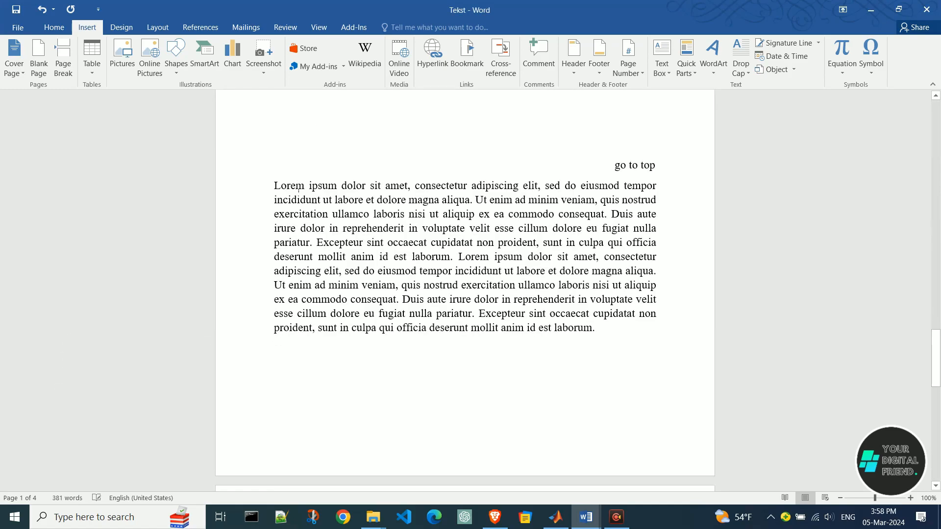
left_click_drag(935, 360, 939, 313)
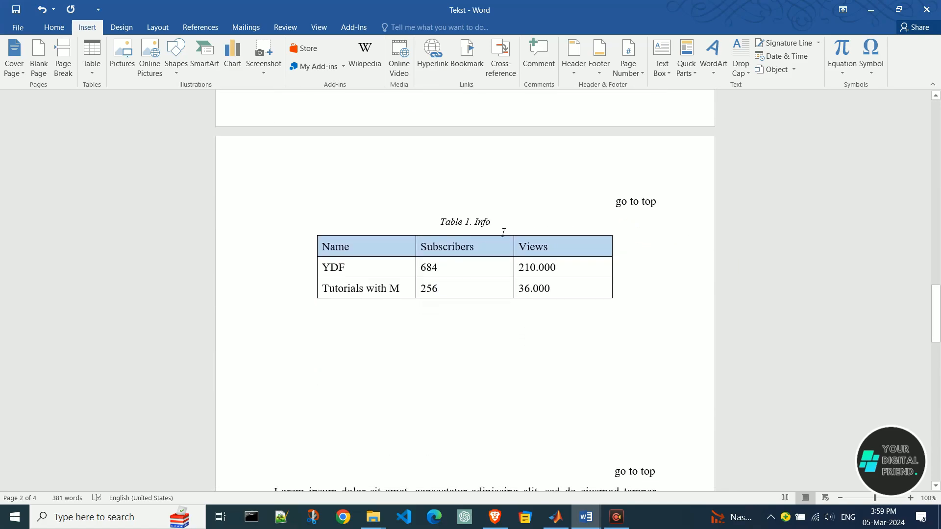
left_click_drag(441, 223, 478, 225)
left_click(460, 68)
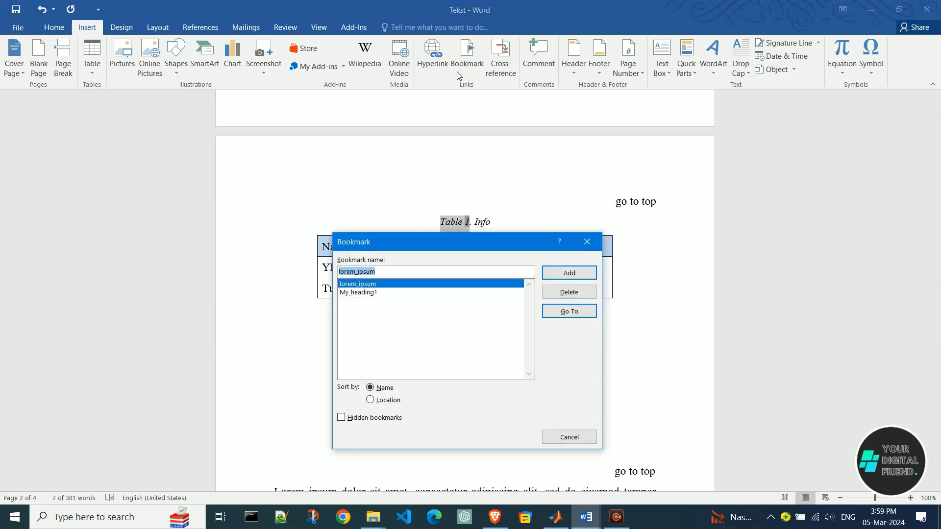
key("BackSpace")
type("table1")
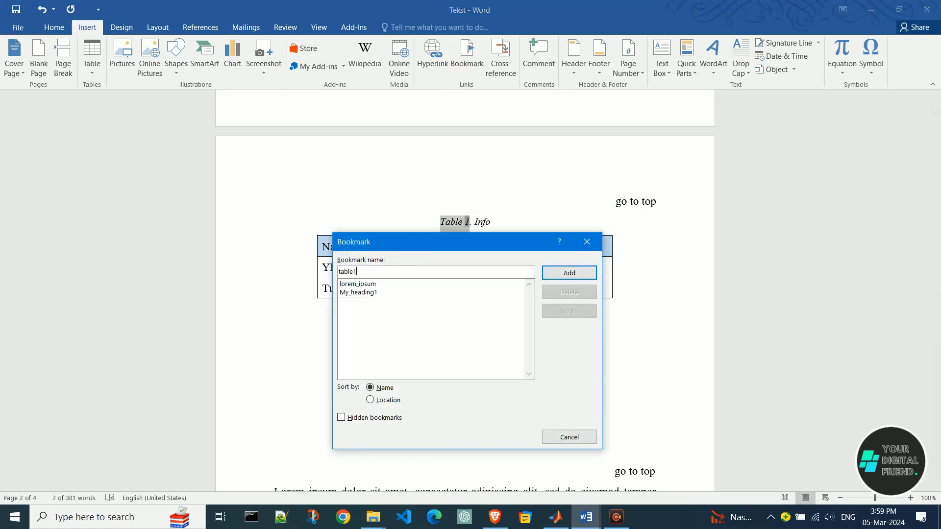
left_click(576, 274)
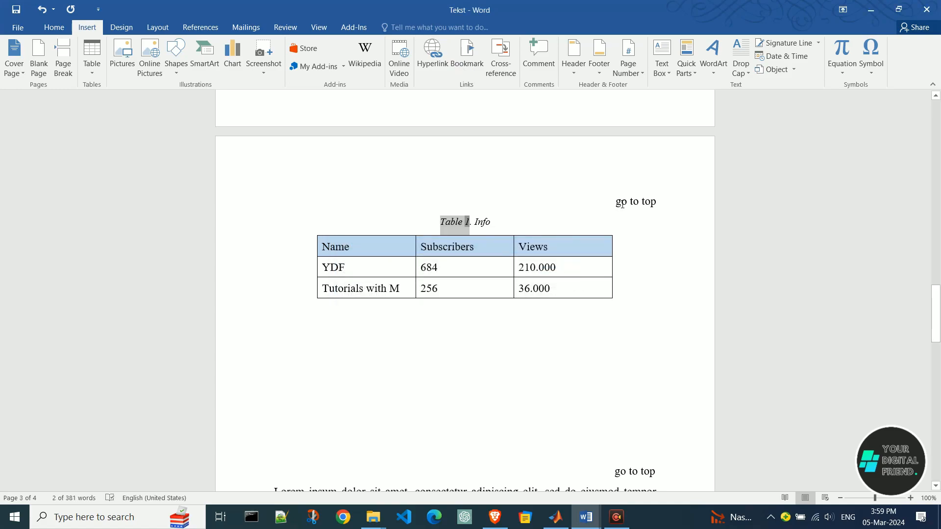
Hyperlink the "go to top" text above the Table 1 caption to Top of the Document and follow the link.
left_click_drag(617, 205, 653, 206)
left_click(432, 56)
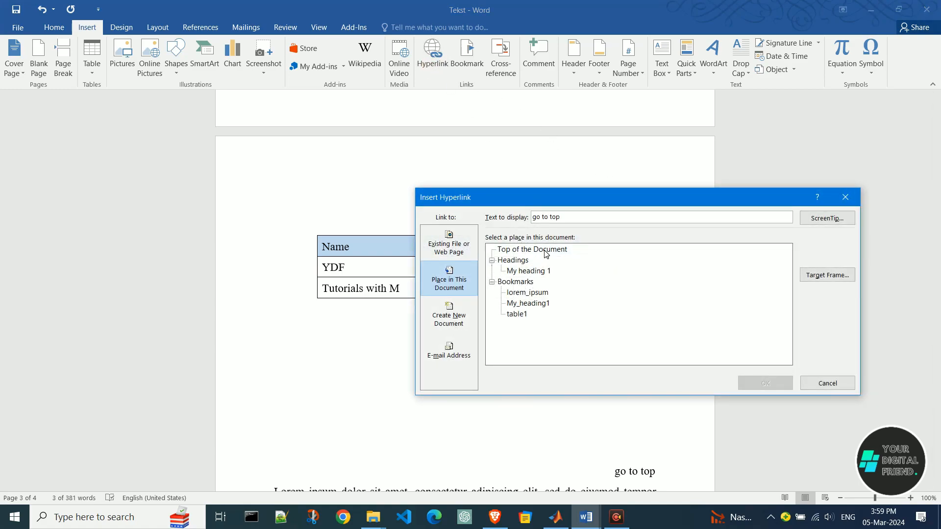
left_click(546, 251)
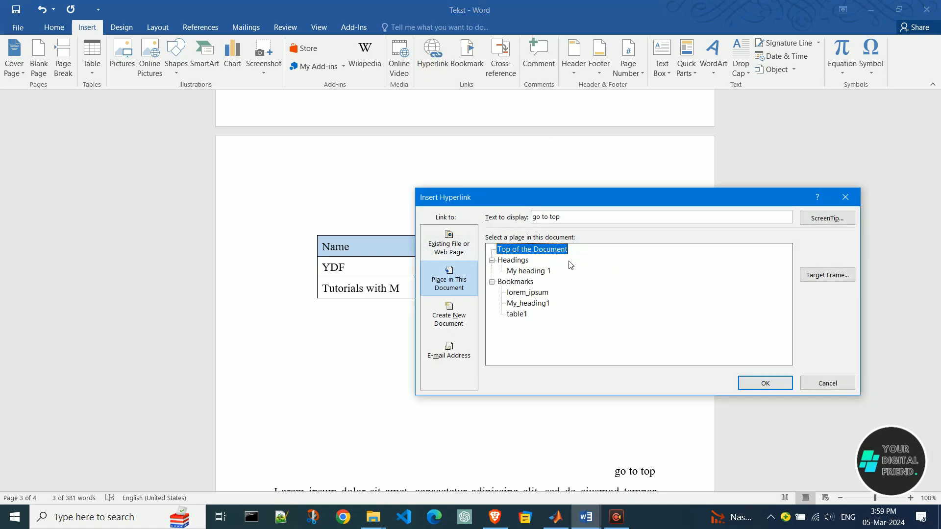
left_click(777, 387)
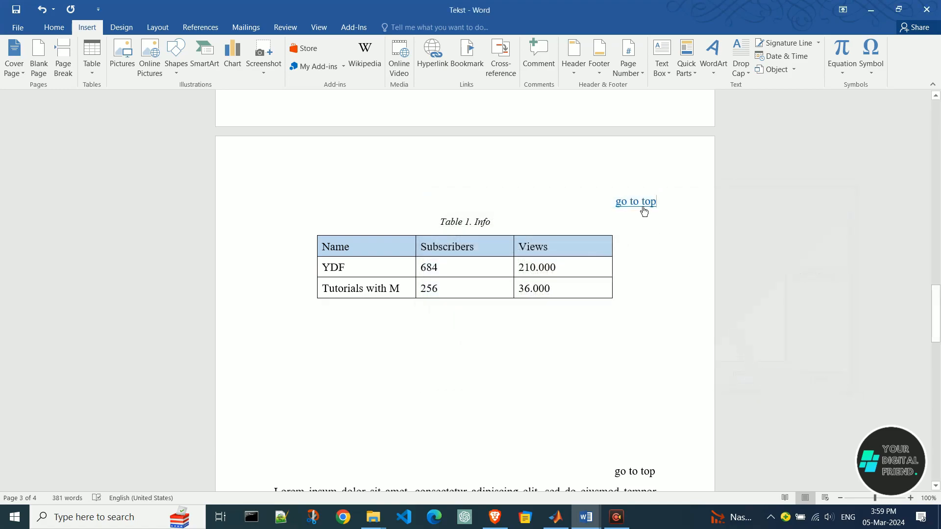
left_click(645, 209, "ctrl")
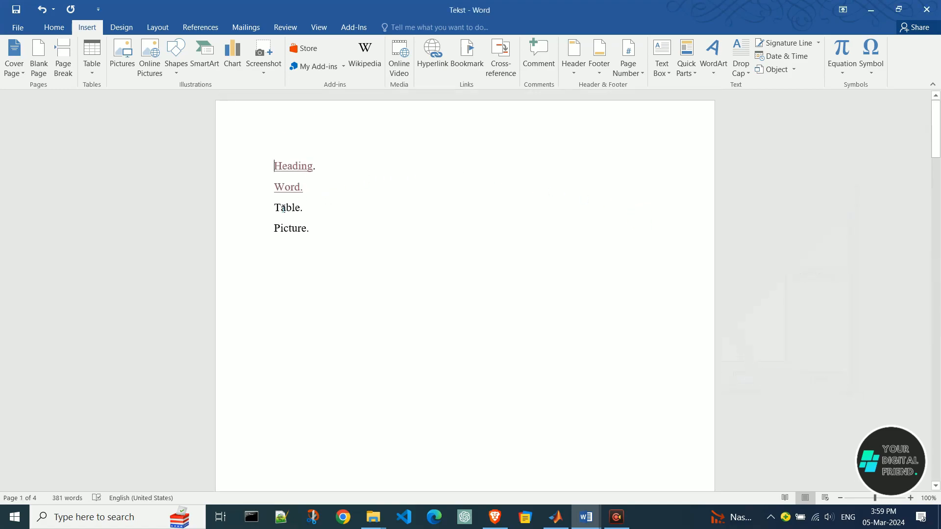
Hyperlink the "Table." entry in the page 1 list to the table1 bookmark and follow the link.
left_click_drag(282, 211, 309, 208)
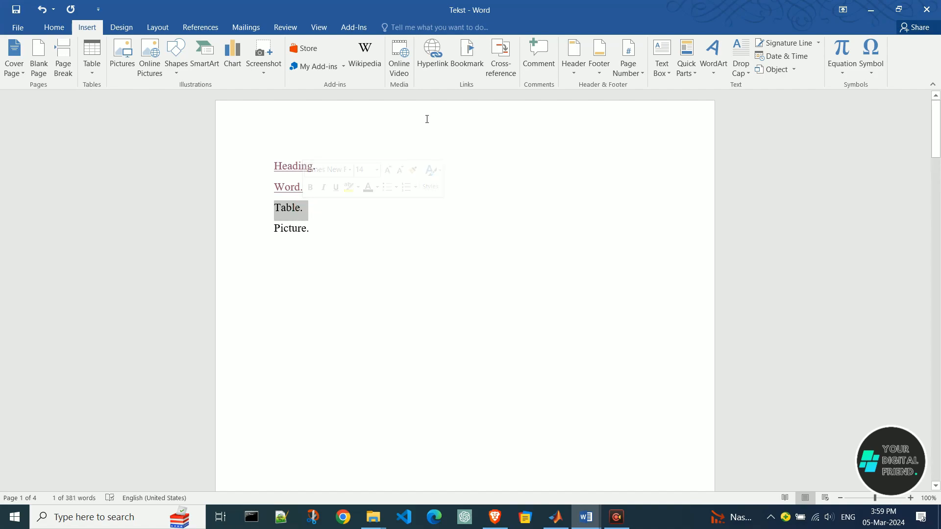
left_click(431, 64)
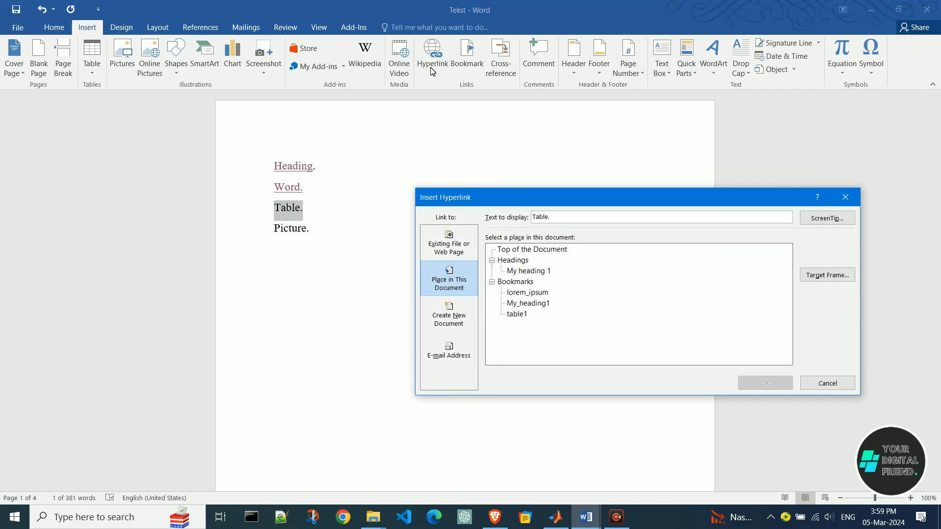
left_click(524, 320)
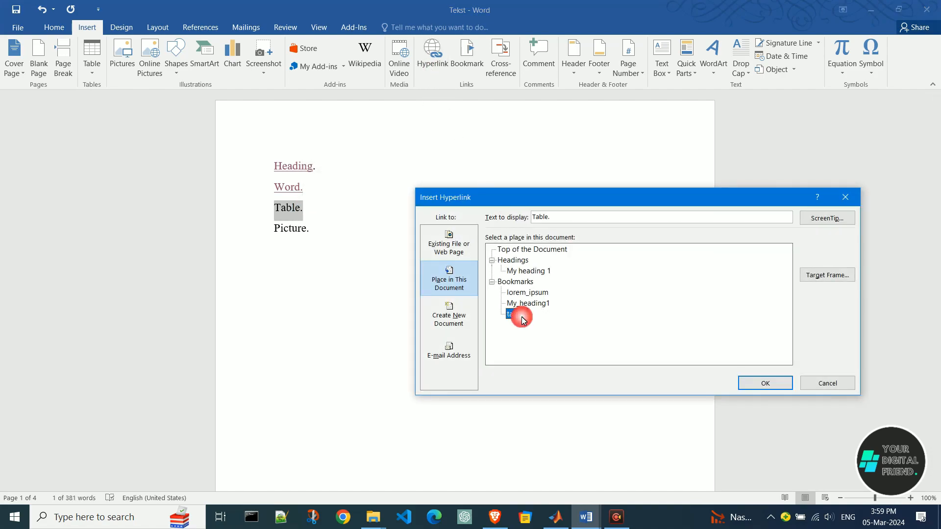
left_click(766, 383)
left_click(294, 212, "ctrl")
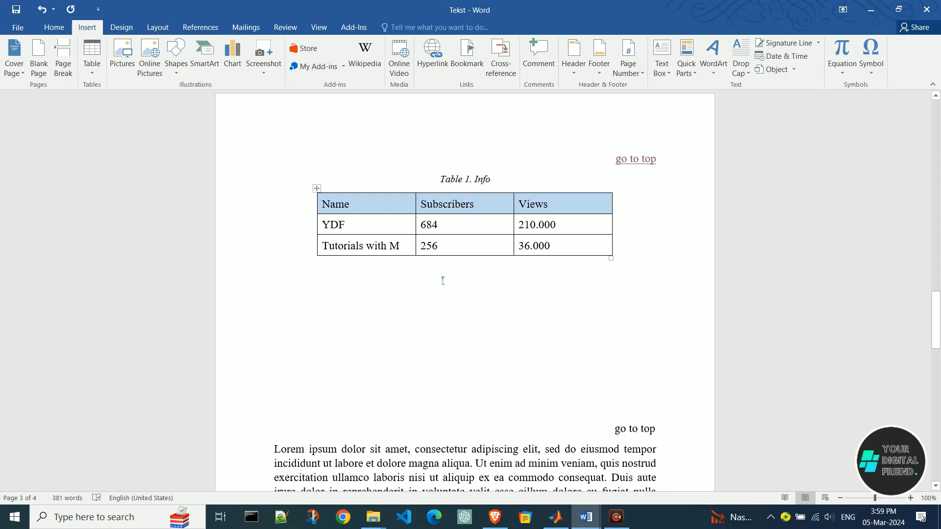
Bookmark "Figure 1" in the caption below the logo picture on page 4 under the name figure1.
scroll(445, 288, "down", 15)
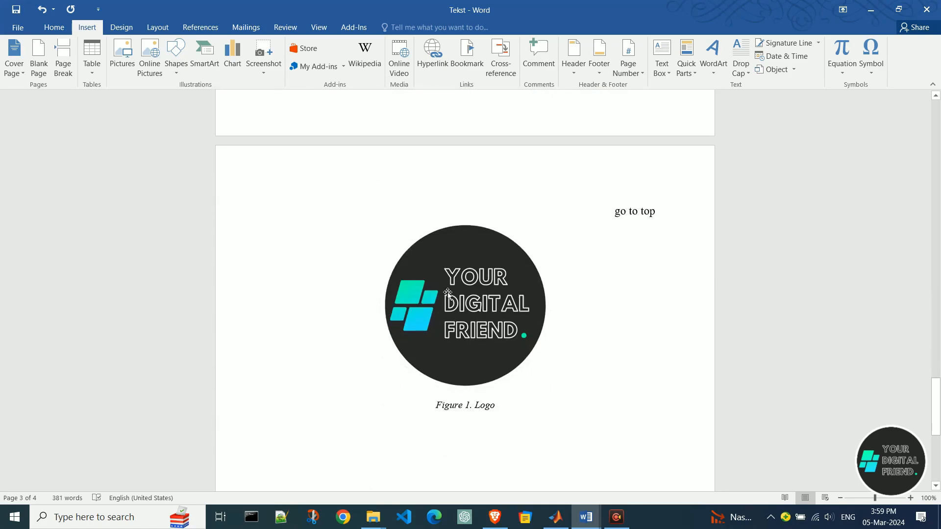
left_click_drag(449, 338, 469, 335)
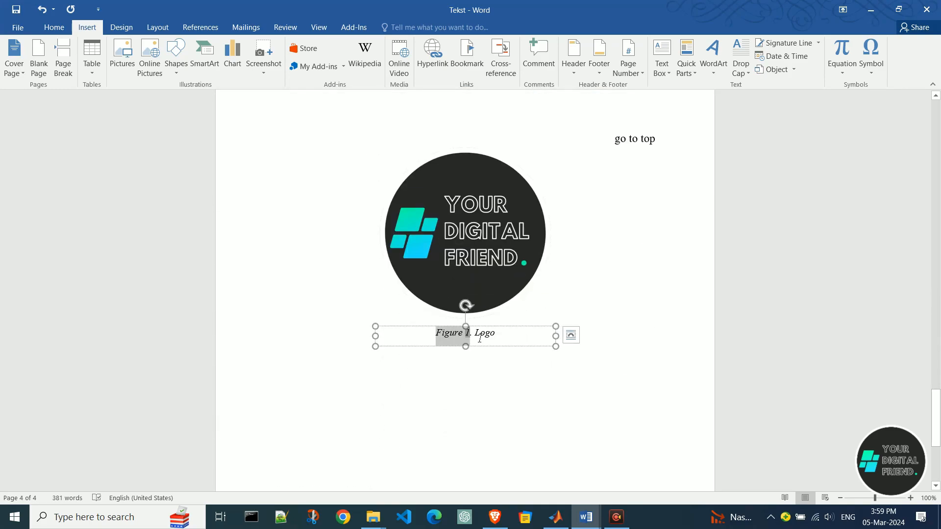
left_click(466, 61)
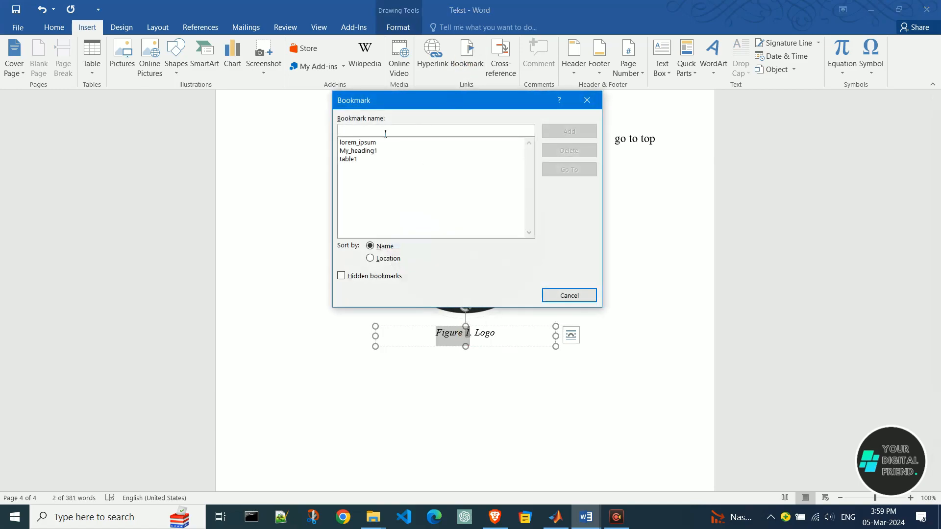
type("figure1")
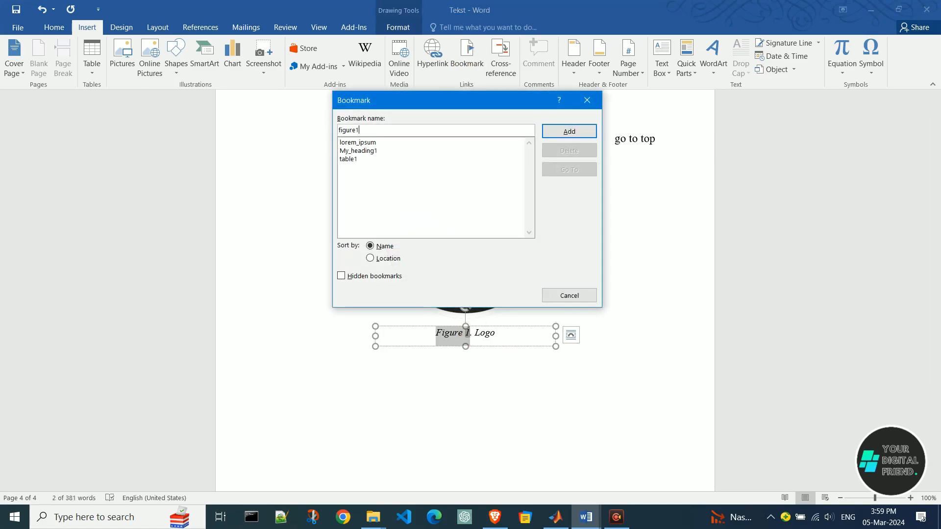
left_click(570, 133)
Hyperlink the "go to top" text above the logo picture to Top of the Document and follow the link.
left_click_drag(615, 141, 655, 141)
right_click(649, 141)
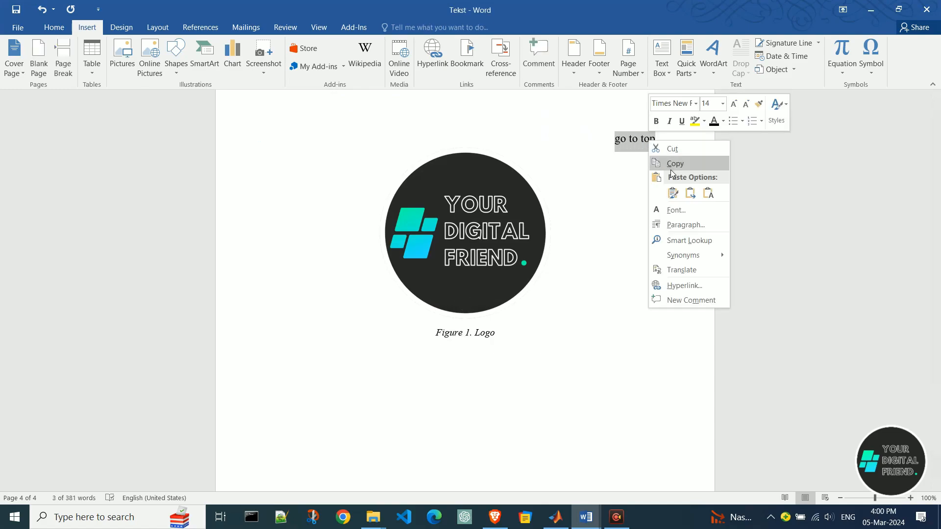
left_click(685, 286)
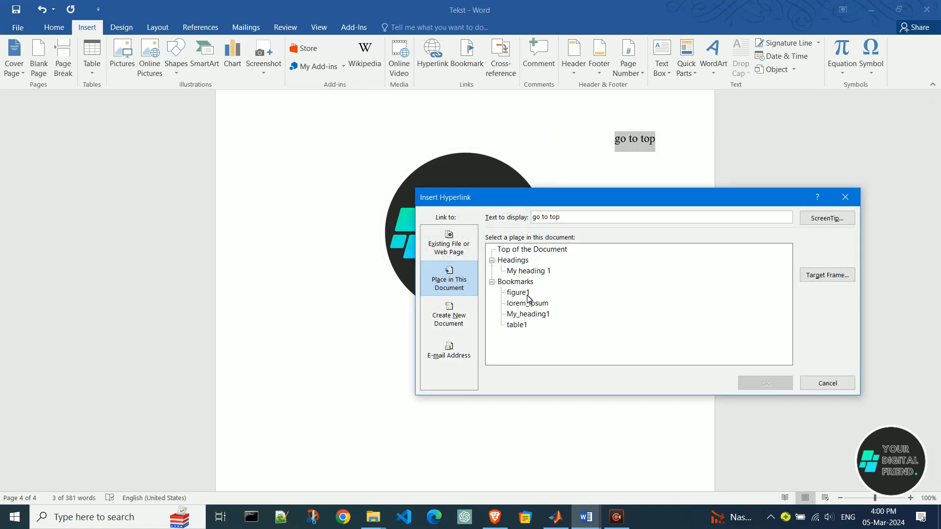
left_click(533, 250)
left_click(765, 383)
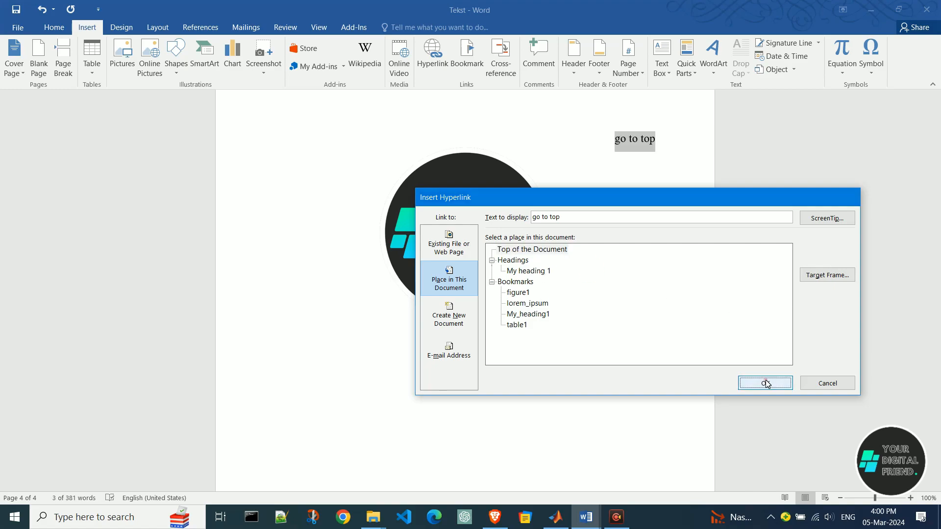
left_click(619, 142, "ctrl")
Hyperlink the "Picture." entry in the page 1 list to the figure1 bookmark and follow the link.
left_click_drag(278, 228, 314, 230)
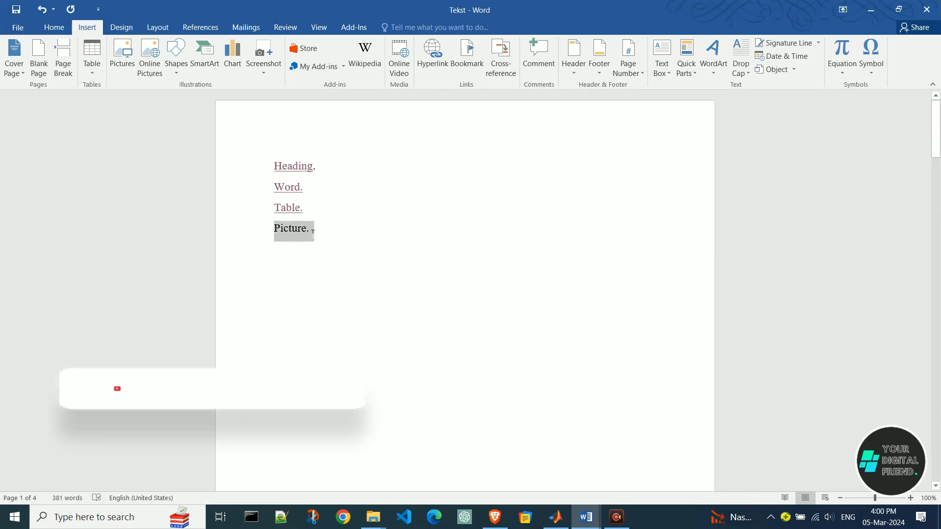
left_click(433, 59)
left_click(518, 293)
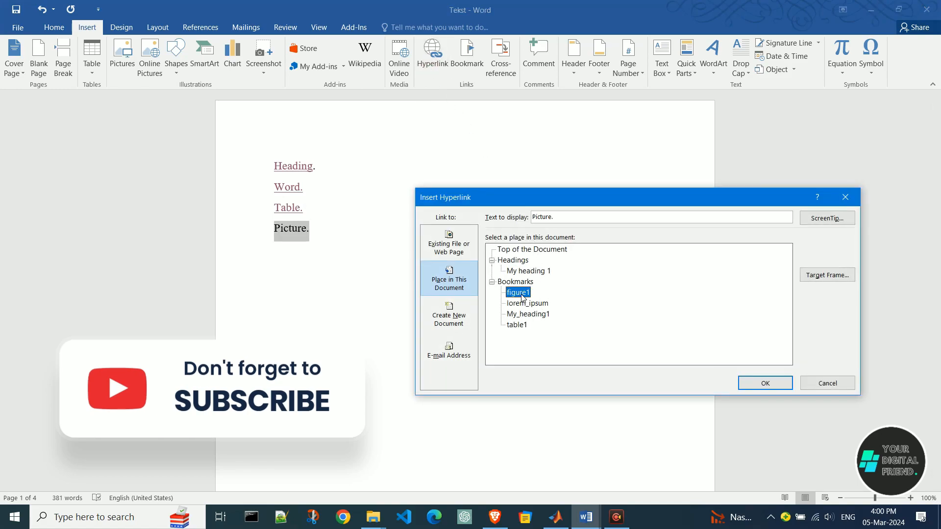
left_click(765, 383)
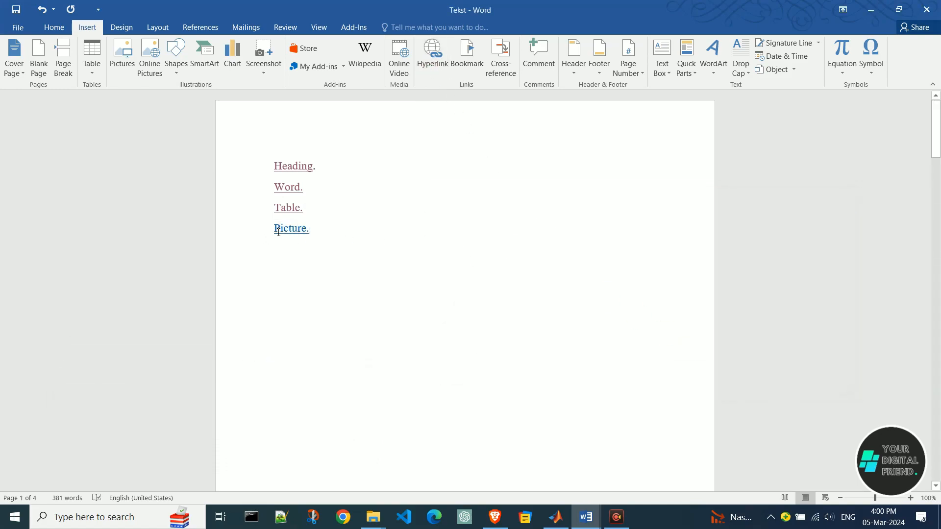
left_click(295, 228, "ctrl")
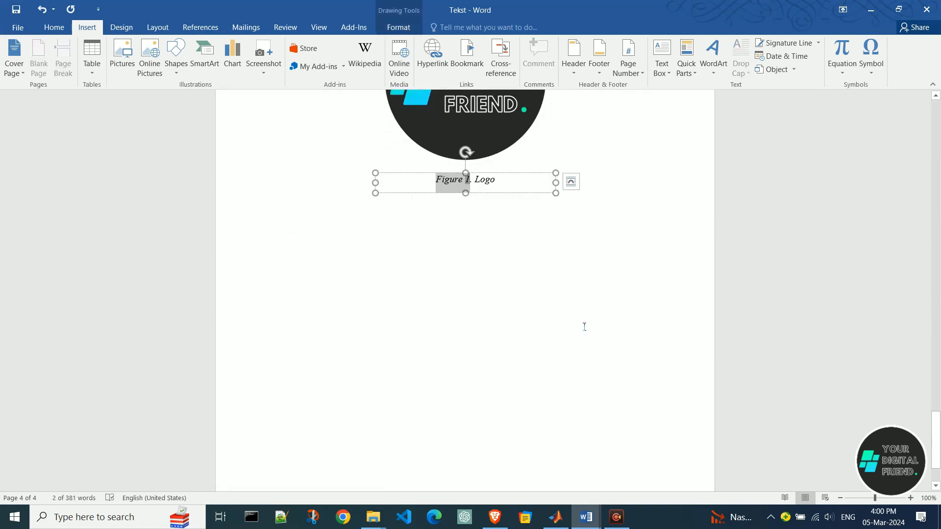